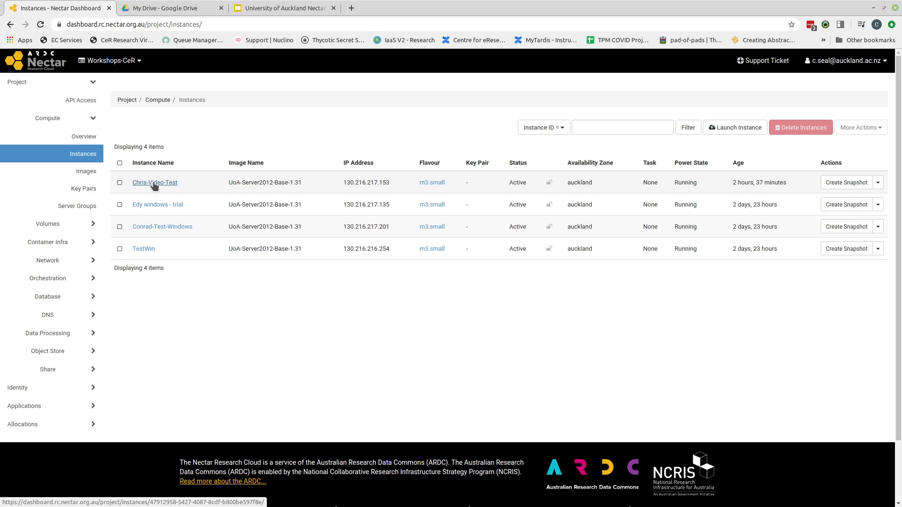
Step: Open the Chris-Video-Test instance details and connect to its remote console
{"action": "left_click", "coordinate": [154, 184]}
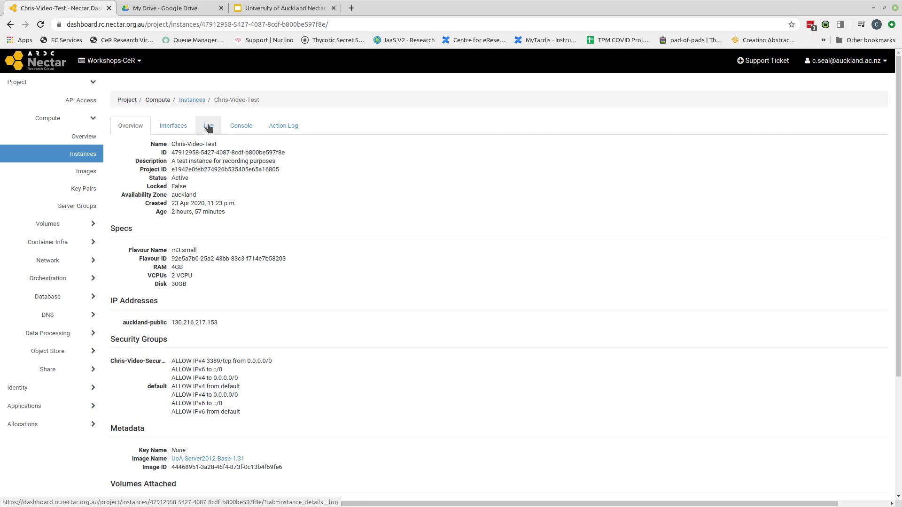
{"action": "left_click", "coordinate": [237, 132]}
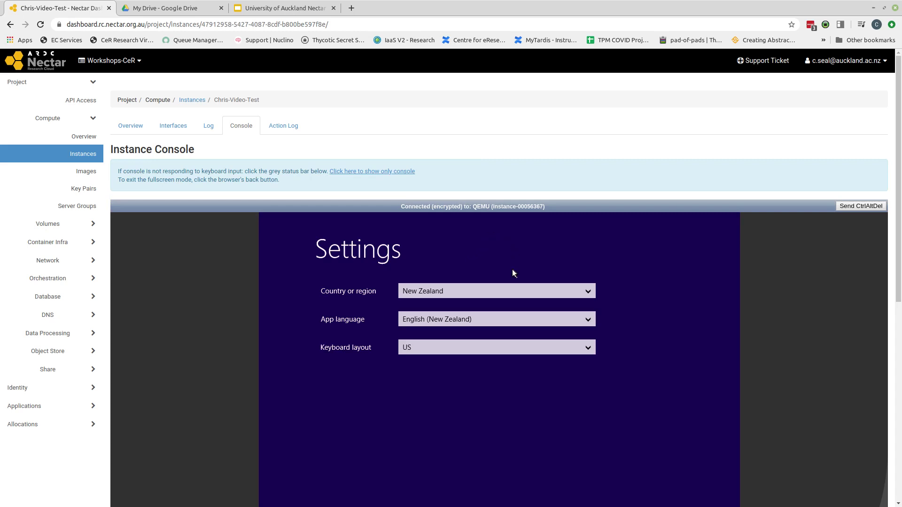
Step: Accept New Zealand region, English (New Zealand) language and US keyboard settings
{"action": "scroll", "coordinate": [897, 268], "scroll_direction": "down", "scroll_amount": 2}
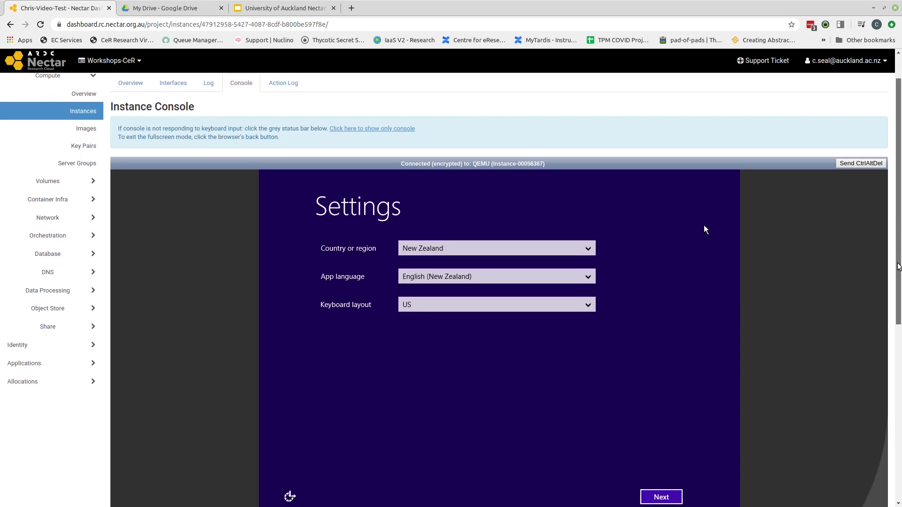
{"action": "scroll", "coordinate": [897, 269], "scroll_direction": "down", "scroll_amount": 1}
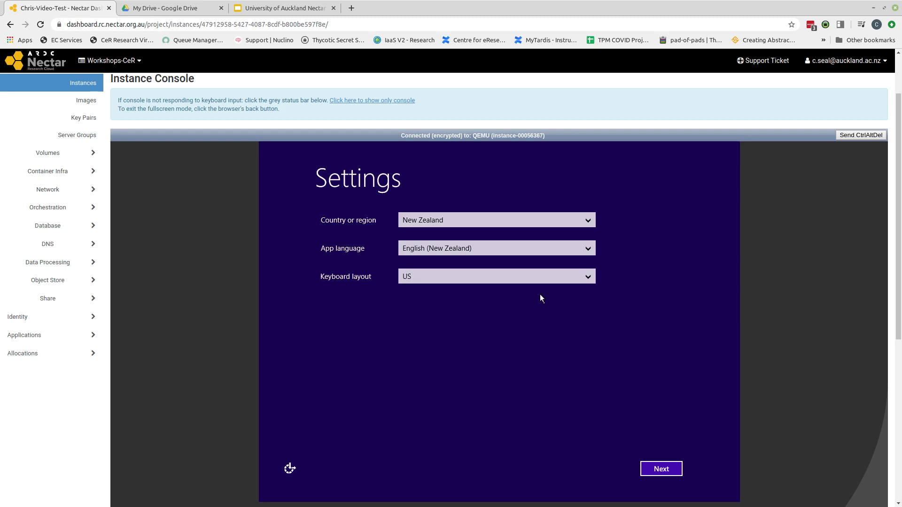
{"action": "left_click", "coordinate": [663, 469]}
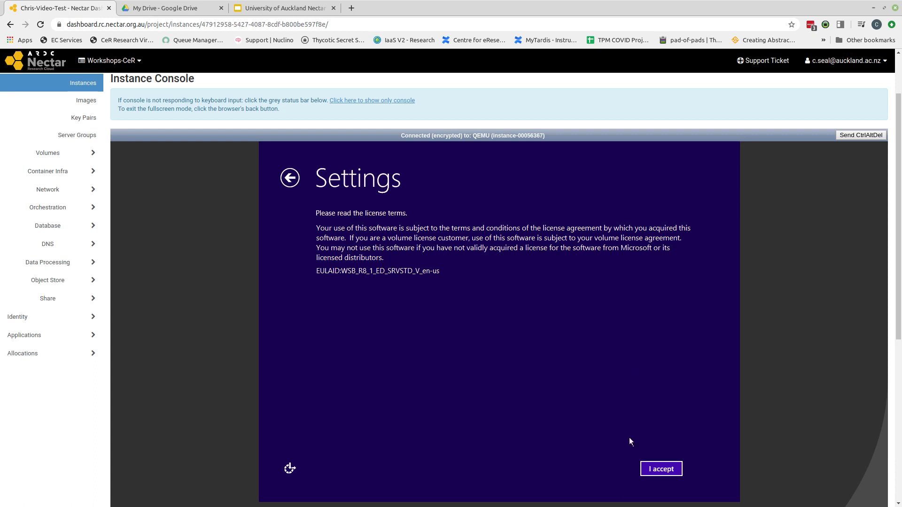
Step: Accept the licence terms and enter the Administrator password in both password fields
{"action": "left_click", "coordinate": [662, 469]}
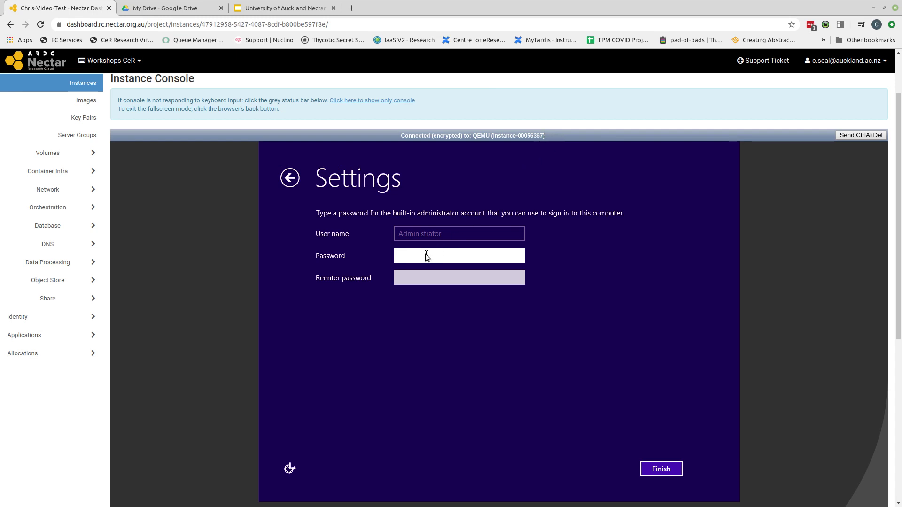
{"action": "type", "text": "Passwor123"}
{"action": "left_click", "coordinate": [420, 281]}
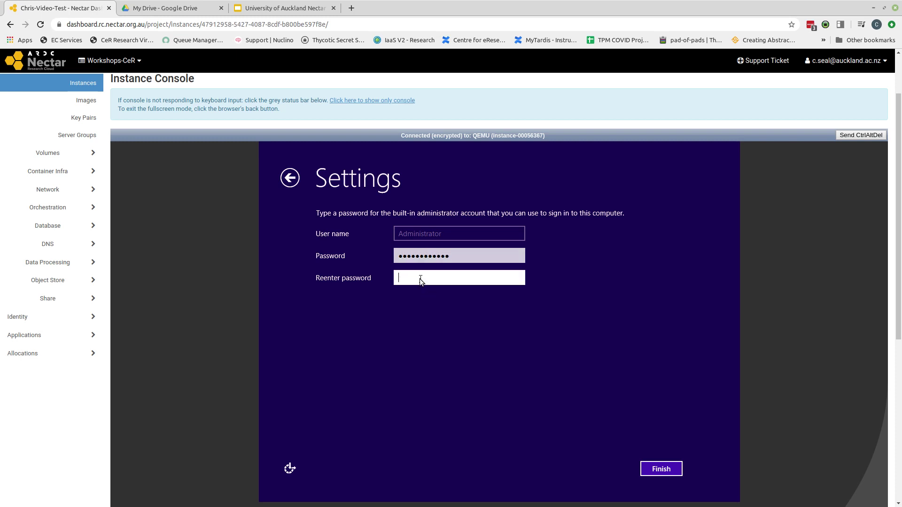
{"action": "type", "text": "************"}
Step: Finish setup, send Ctrl+Alt+Delete, and enter the Administrator account password on the sign-in screen
{"action": "left_click", "coordinate": [661, 469]}
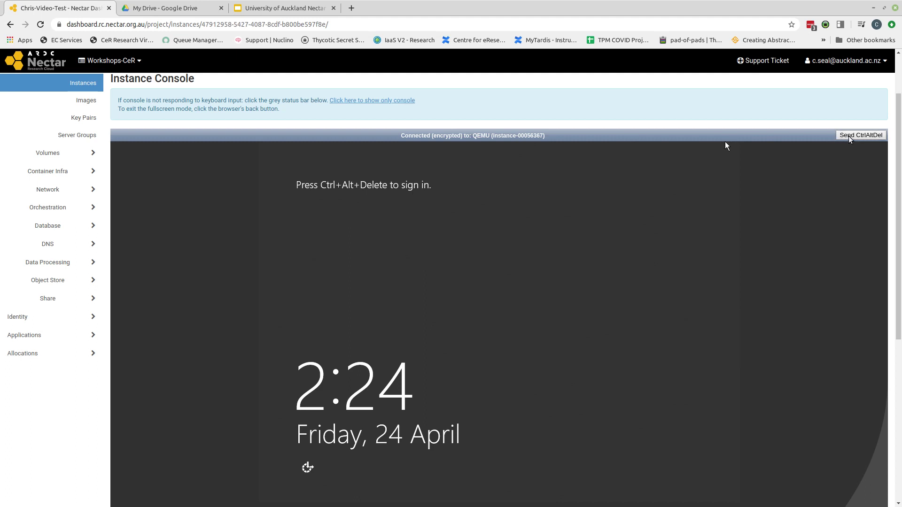
{"action": "left_click", "coordinate": [849, 137]}
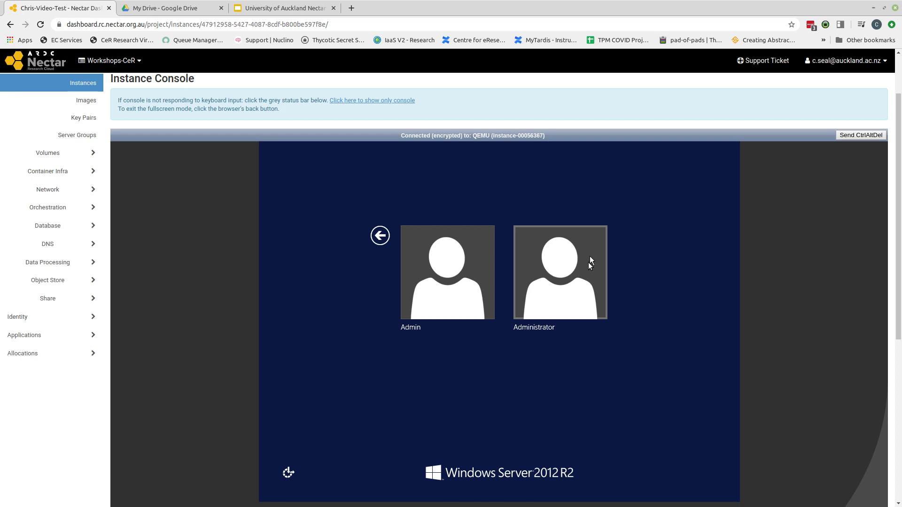
{"action": "left_click", "coordinate": [572, 288]}
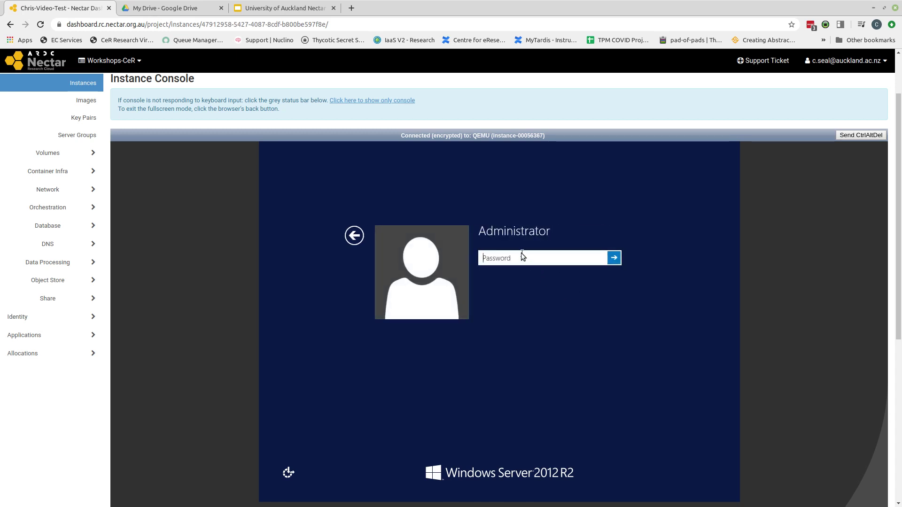
{"action": "type", "text": "************"}
Step: Submit the Administrator sign-in and decline network discovery on the server
{"action": "key", "text": "Return"}
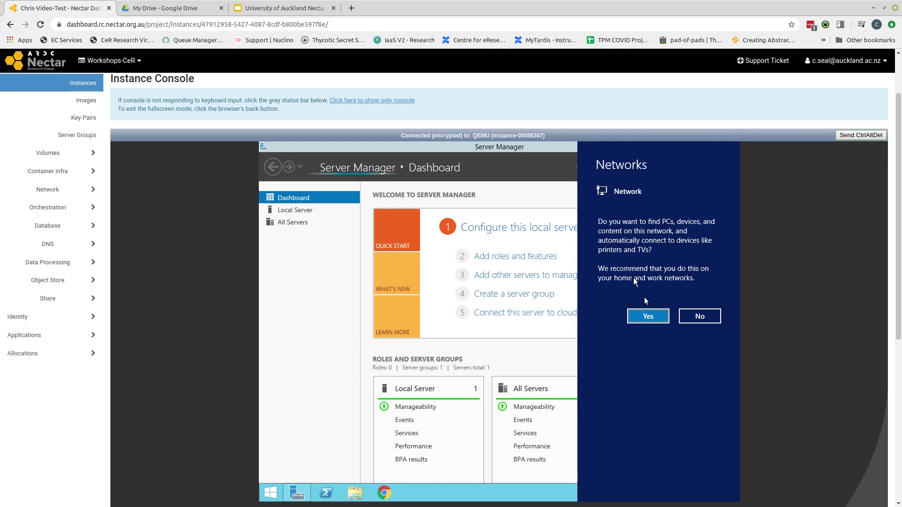
{"action": "left_click", "coordinate": [699, 316]}
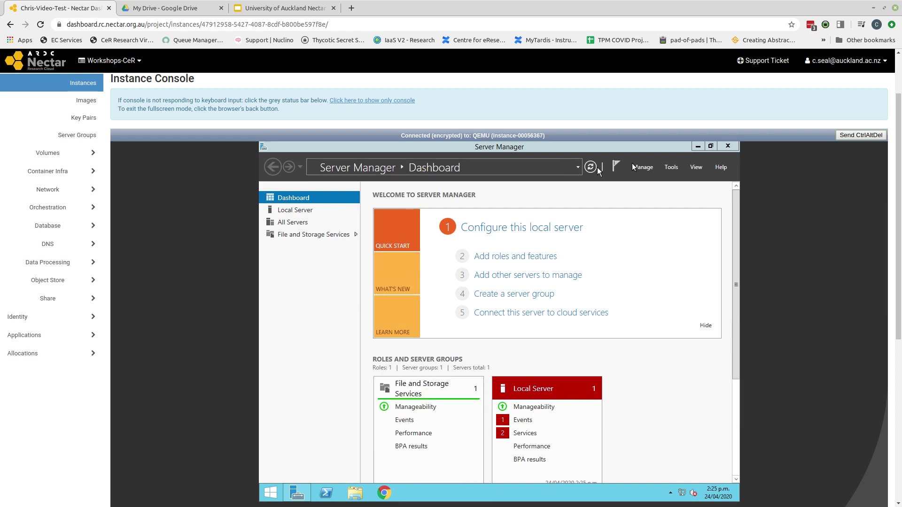
Step: Close Server Manager to reveal the Windows Server 2012 R2 desktop
{"action": "left_click", "coordinate": [728, 147]}
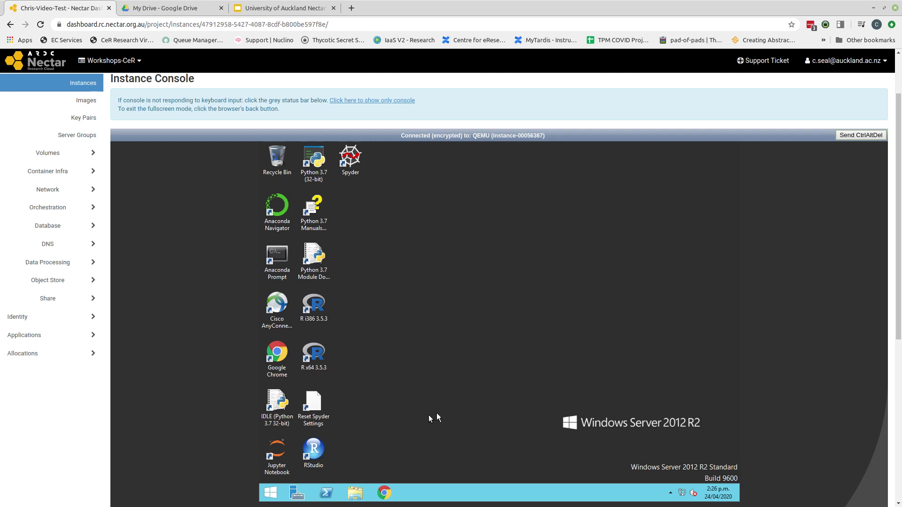
Step: Launch Computer Management from Administrative Tools and open Local Users and Groups > Users
{"action": "left_click", "coordinate": [272, 499]}
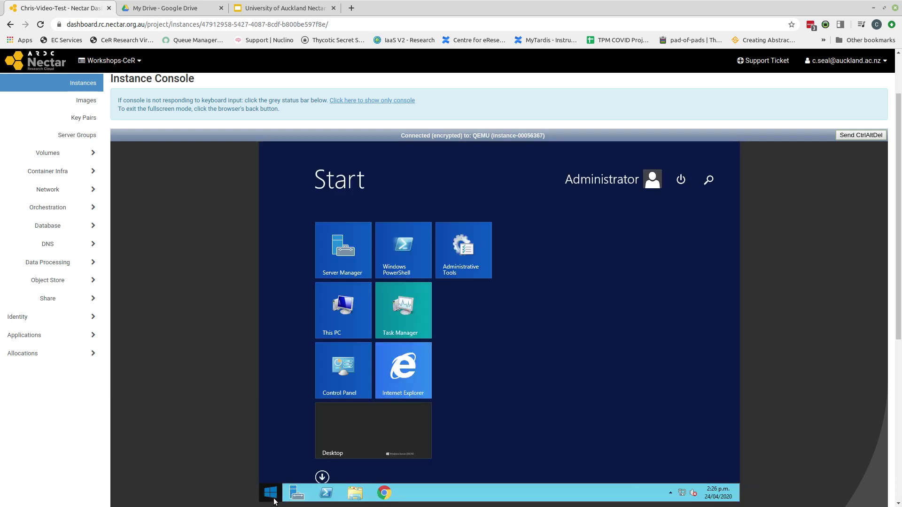
{"action": "left_click", "coordinate": [478, 264]}
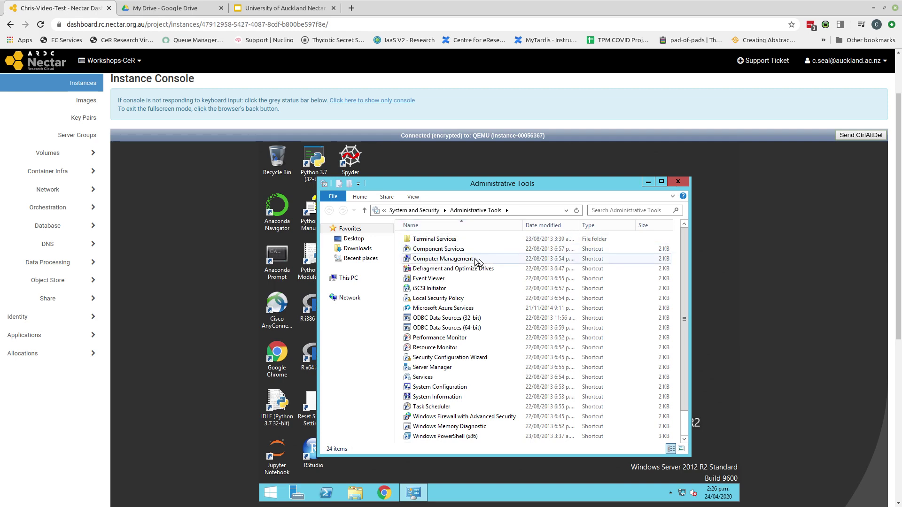
{"action": "mouse_move", "coordinate": [477, 260]}
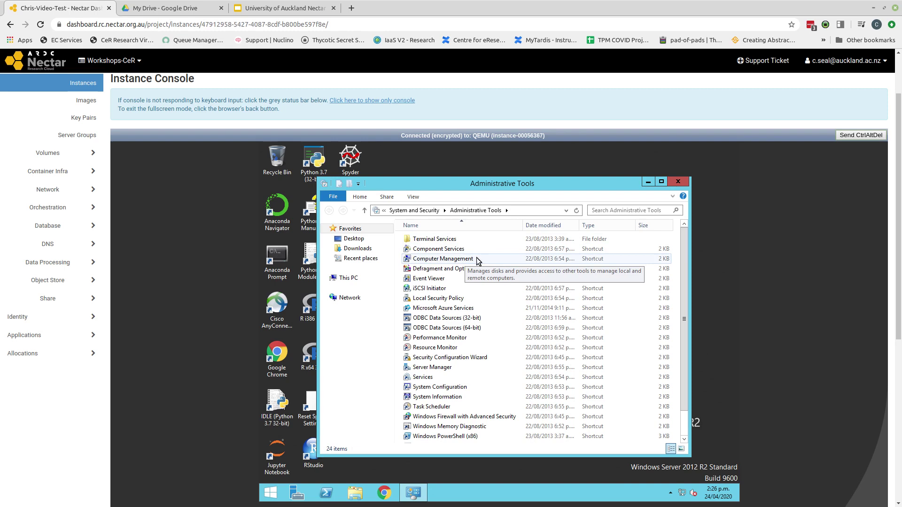
{"action": "left_click", "coordinate": [478, 261]}
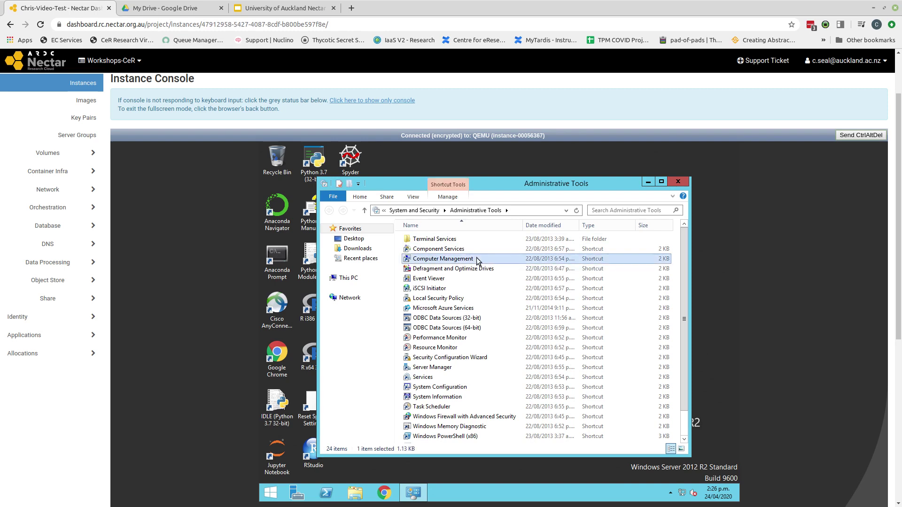
{"action": "double_click", "coordinate": [477, 261]}
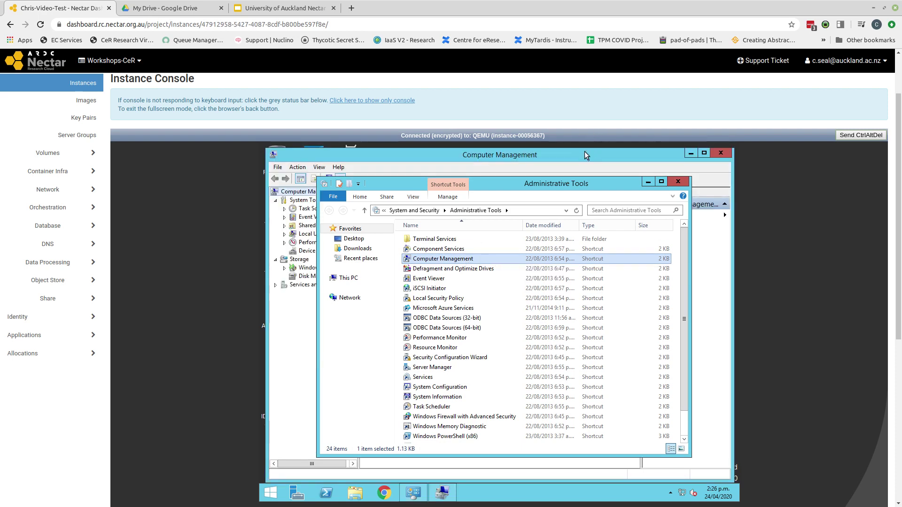
{"action": "left_click", "coordinate": [585, 155]}
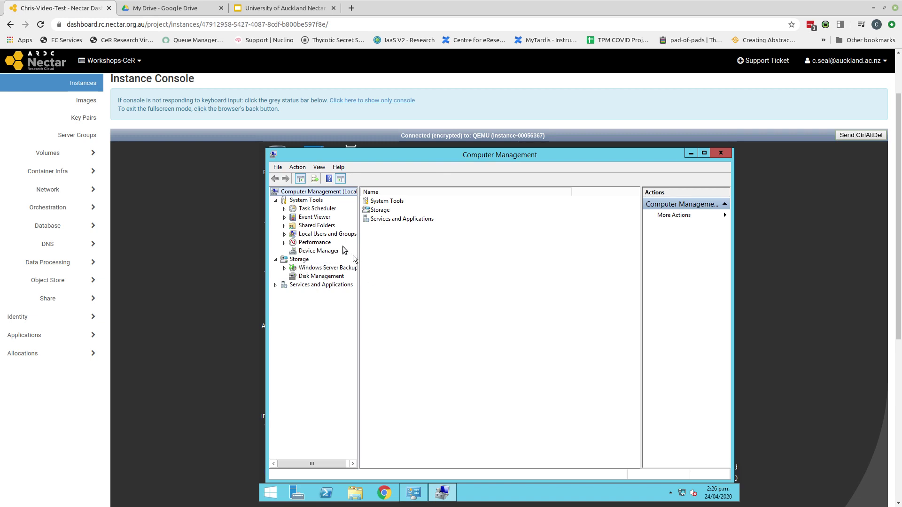
{"action": "left_click", "coordinate": [308, 235]}
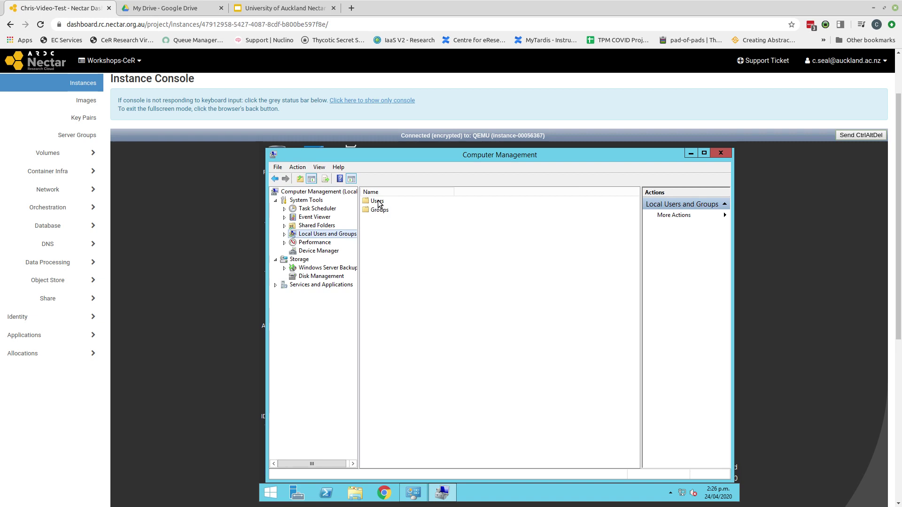
{"action": "double_click", "coordinate": [379, 203]}
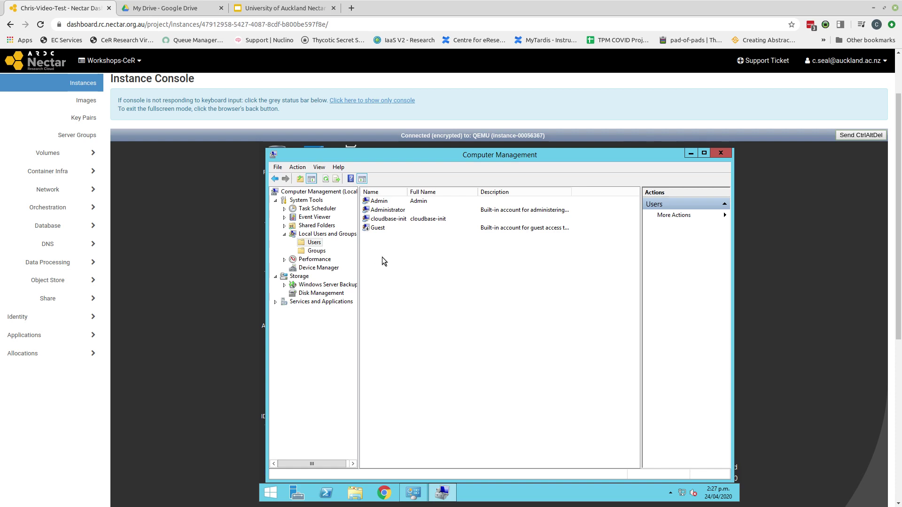
Step: Create a new user with user name, full name and password, no forced change at next logon
{"action": "right_click", "coordinate": [382, 258]}
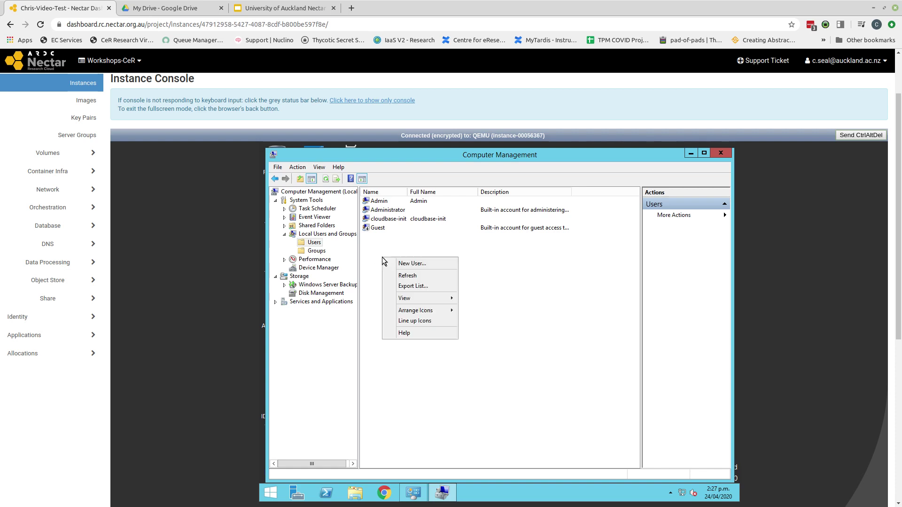
{"action": "left_click", "coordinate": [424, 267]}
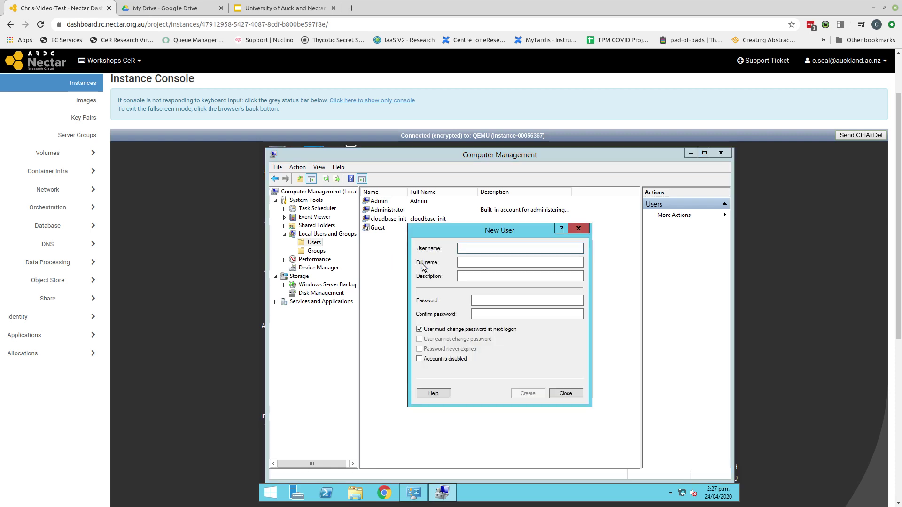
{"action": "type", "text": "Chris"}
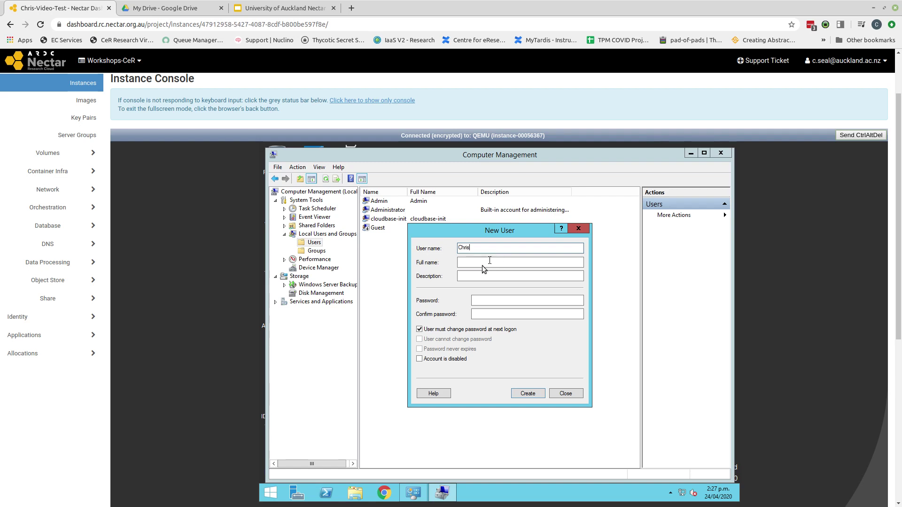
{"action": "left_click", "coordinate": [480, 263]}
{"action": "type", "text": "Chris"}
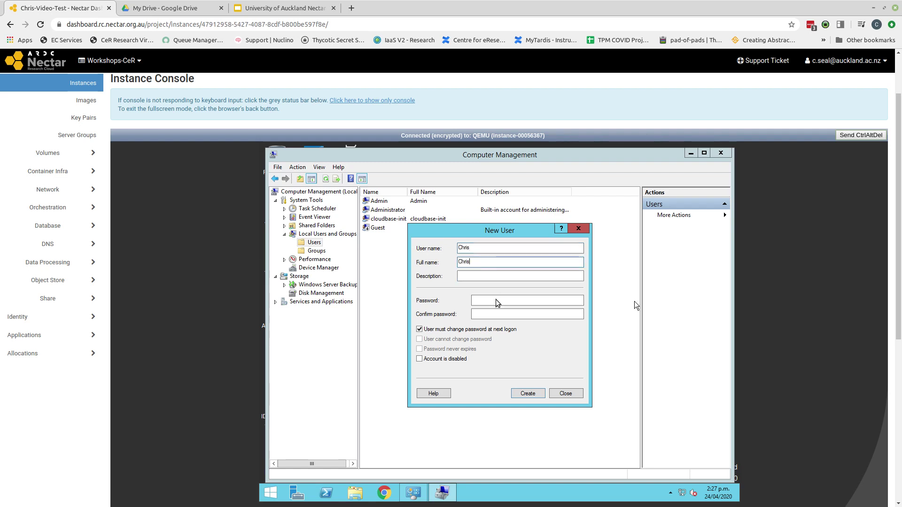
{"action": "left_click", "coordinate": [475, 300]}
{"action": "type", "text": "•••••••••"}
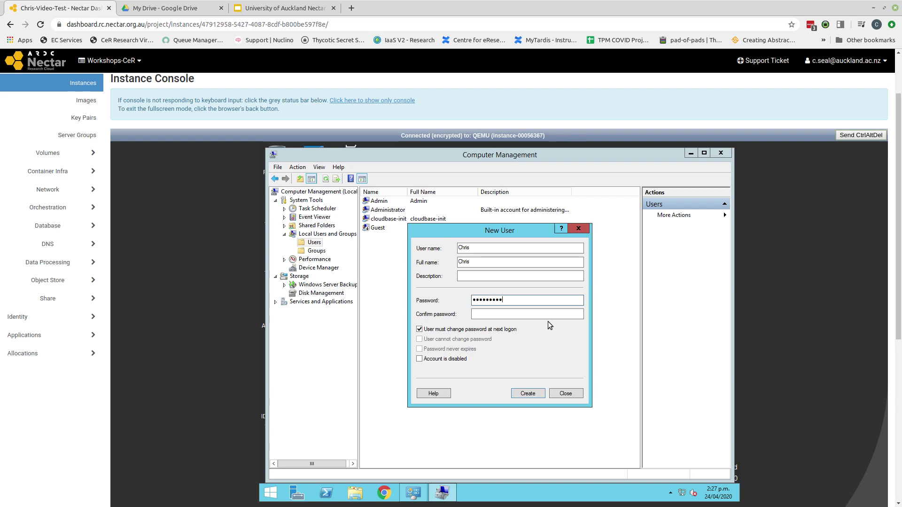
{"action": "type", "text": "•••••••••••••"}
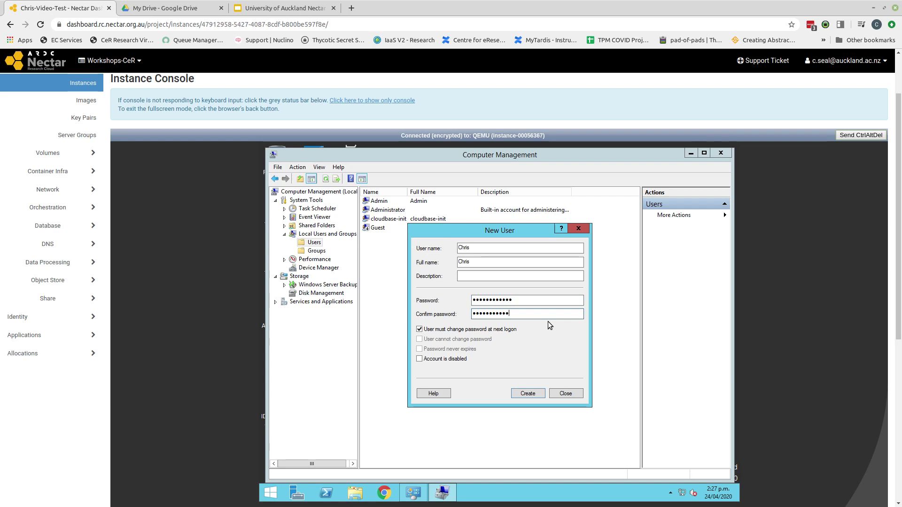
{"action": "type", "text": "•"}
{"action": "left_click", "coordinate": [420, 329]}
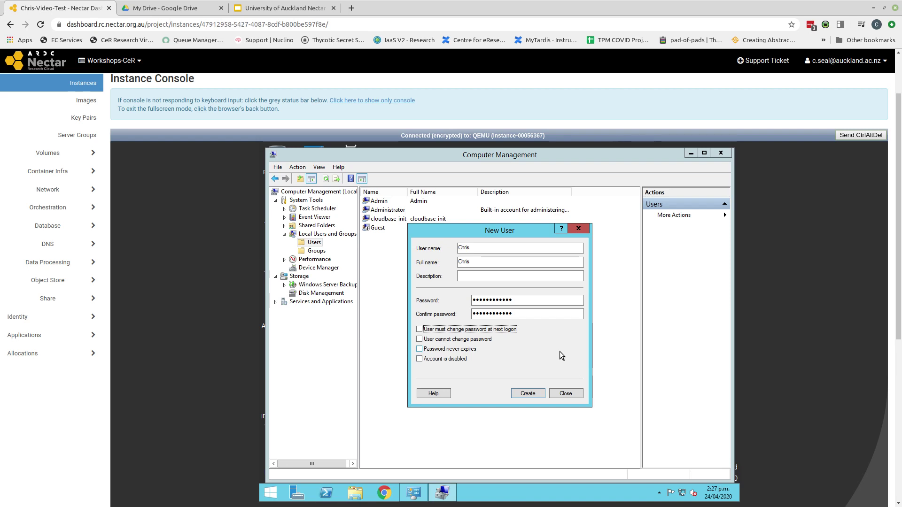
{"action": "left_click", "coordinate": [531, 396]}
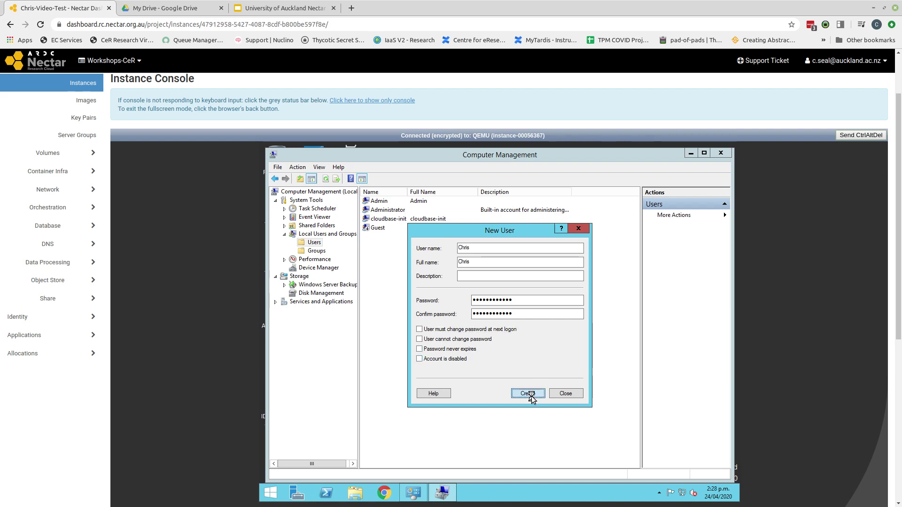
Step: Close the New User form, widen the groups' Description column, and select Remote Desktop Users
{"action": "left_click", "coordinate": [567, 394]}
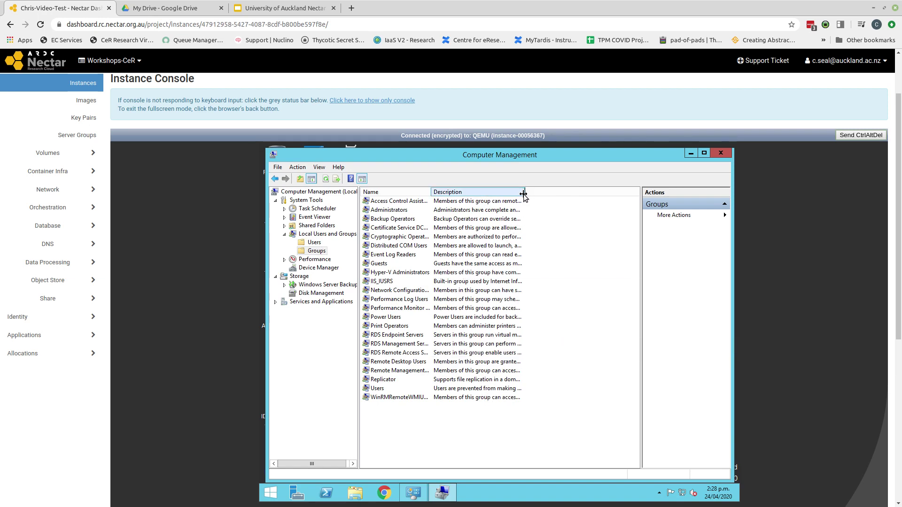
{"action": "left_click_drag", "start_coordinate": [523, 194], "coordinate": [635, 193]}
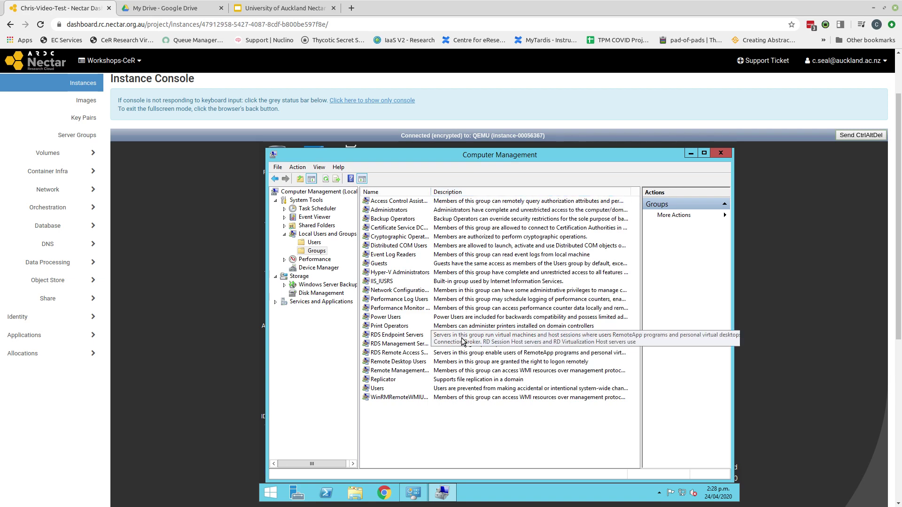
{"action": "left_click", "coordinate": [450, 365]}
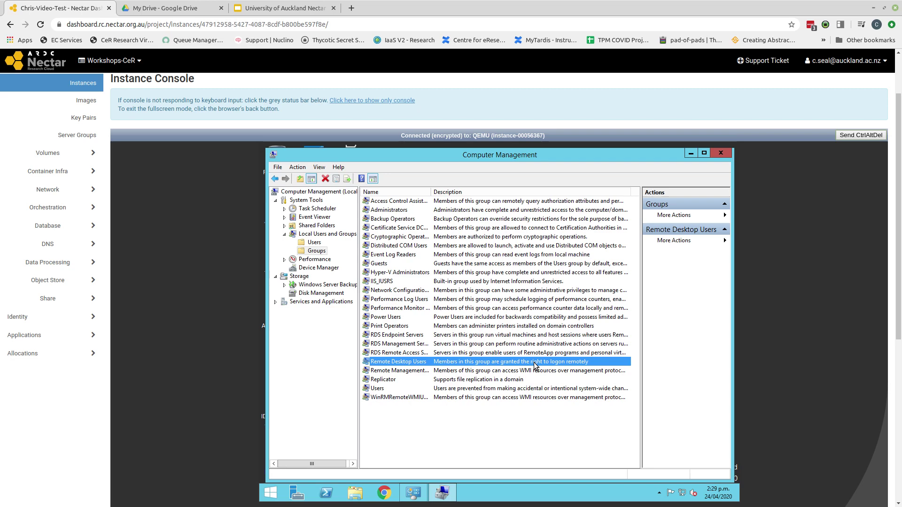
Step: Add the new user to Remote Desktop Users, verifying the name with Check Names, and apply
{"action": "double_click", "coordinate": [534, 365]}
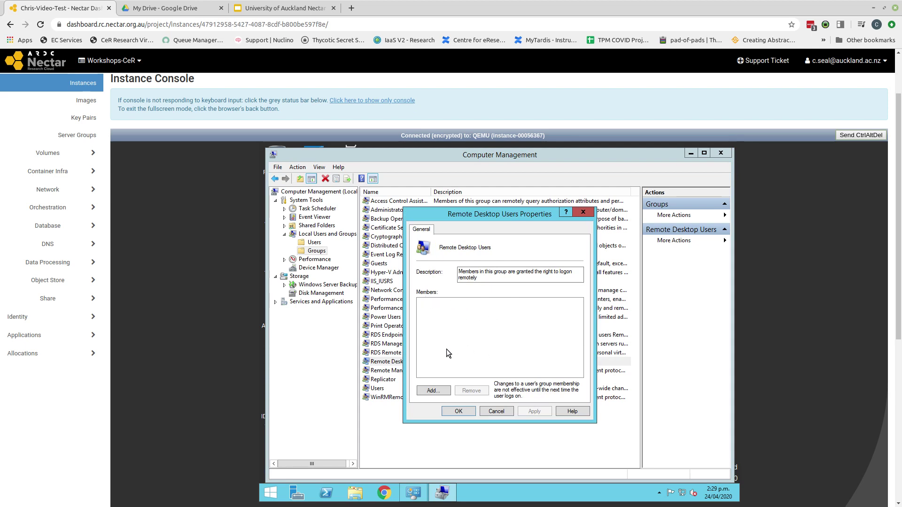
{"action": "left_click", "coordinate": [422, 392]}
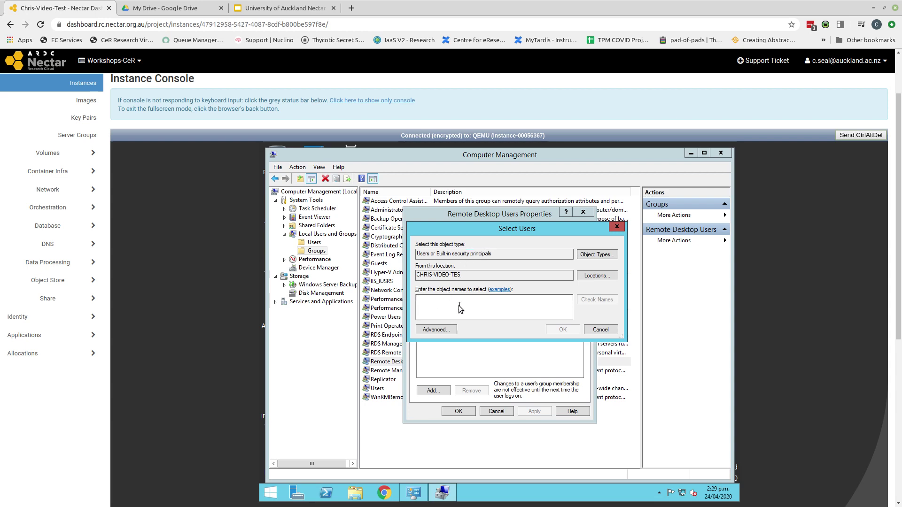
{"action": "type", "text": "Chris"}
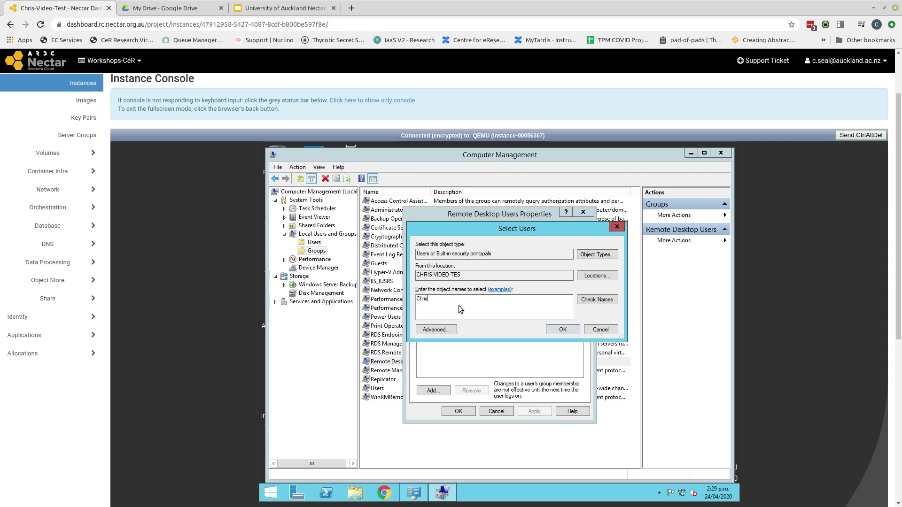
{"action": "left_click", "coordinate": [591, 305]}
{"action": "left_click", "coordinate": [563, 329]}
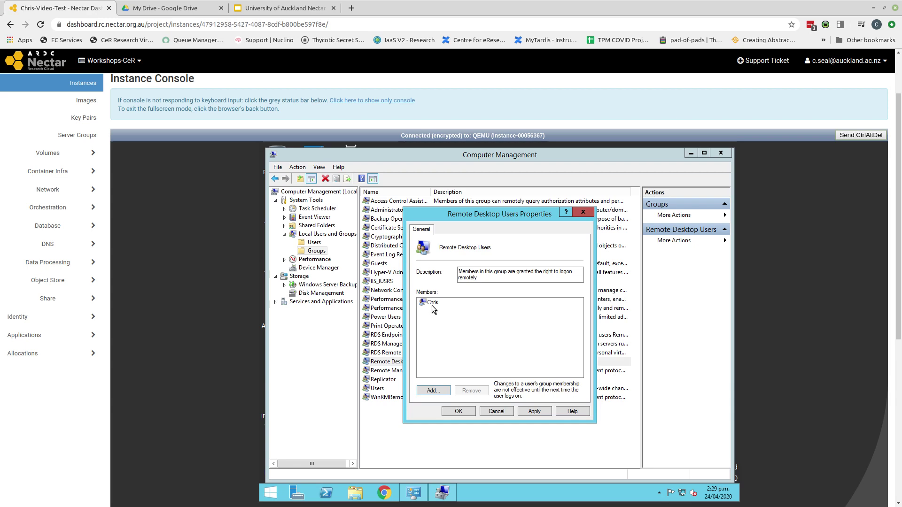
{"action": "left_click", "coordinate": [535, 412]}
{"action": "left_click", "coordinate": [457, 412]}
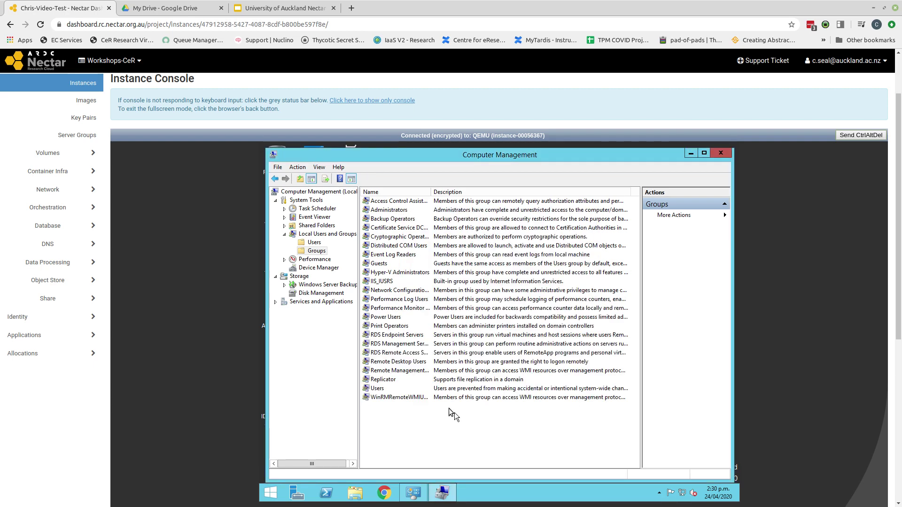
Step: Add the new user account as a member of Power Users and save the group's properties
{"action": "left_click", "coordinate": [456, 319]}
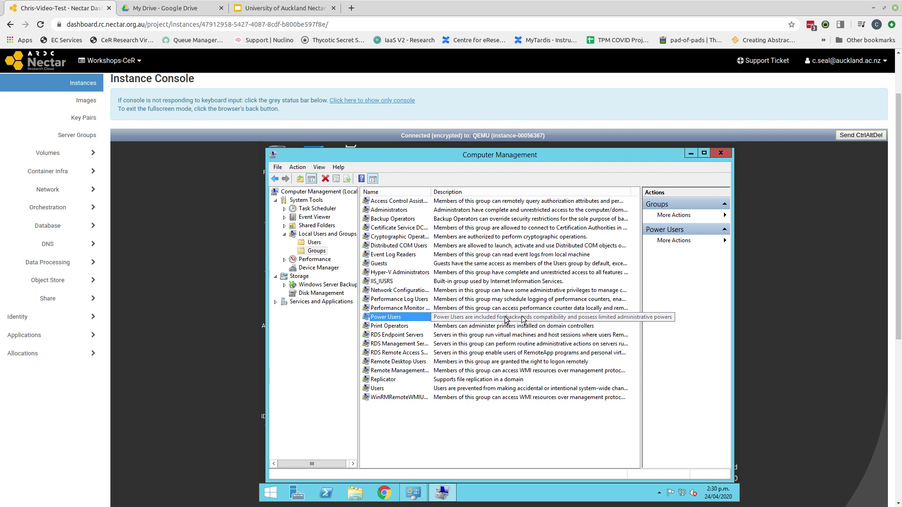
{"action": "double_click", "coordinate": [472, 318]}
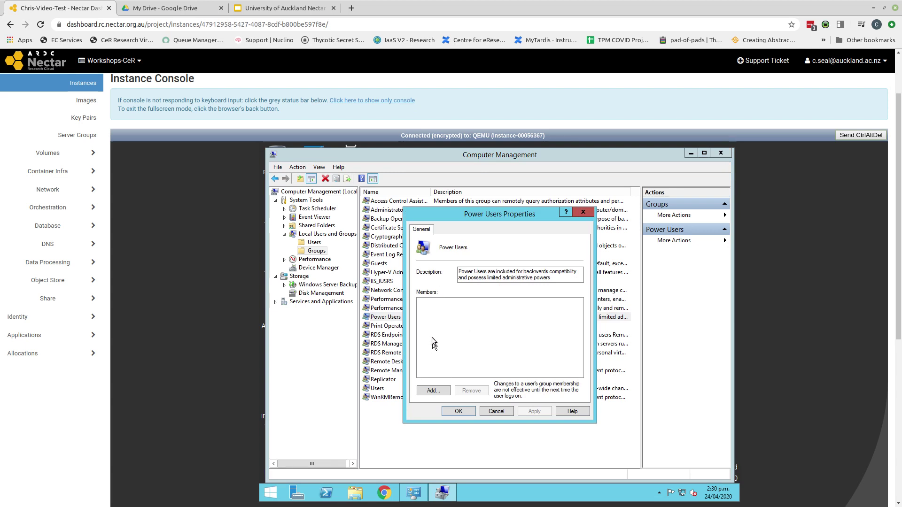
{"action": "left_click", "coordinate": [429, 391]}
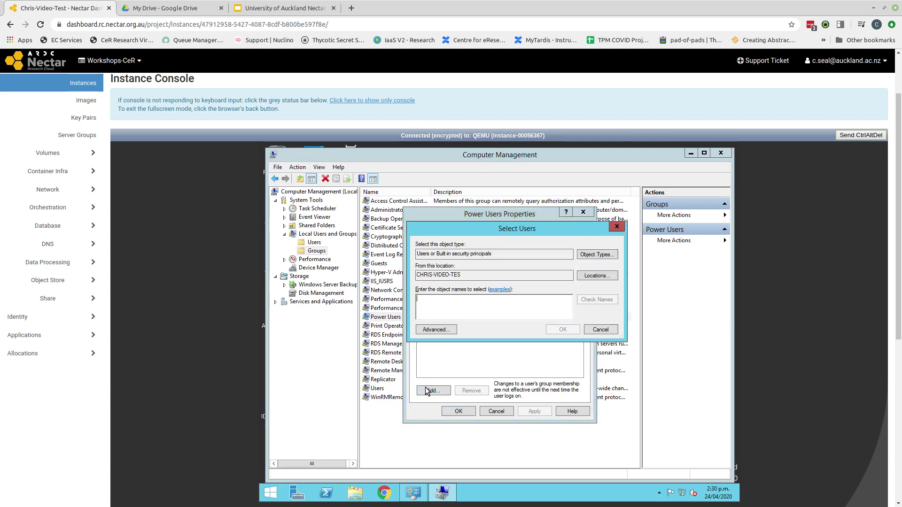
{"action": "type", "text": "Chris"}
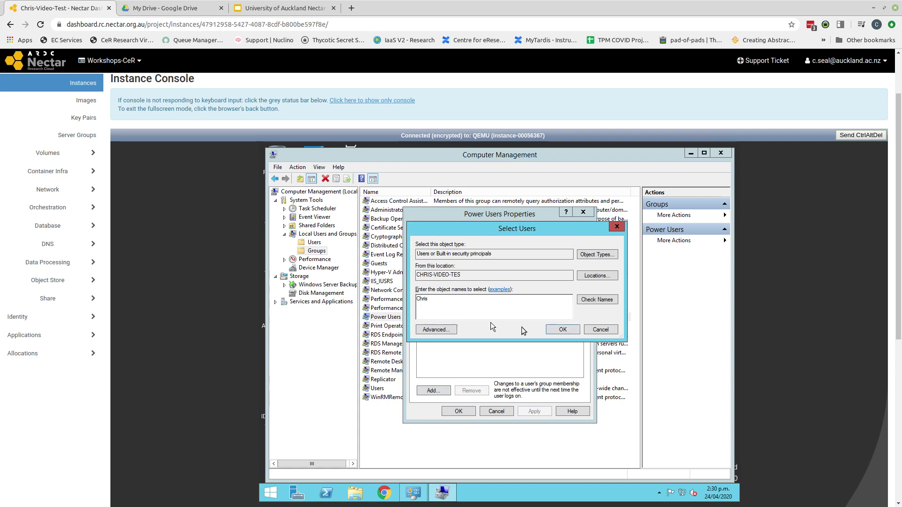
{"action": "left_click", "coordinate": [565, 332]}
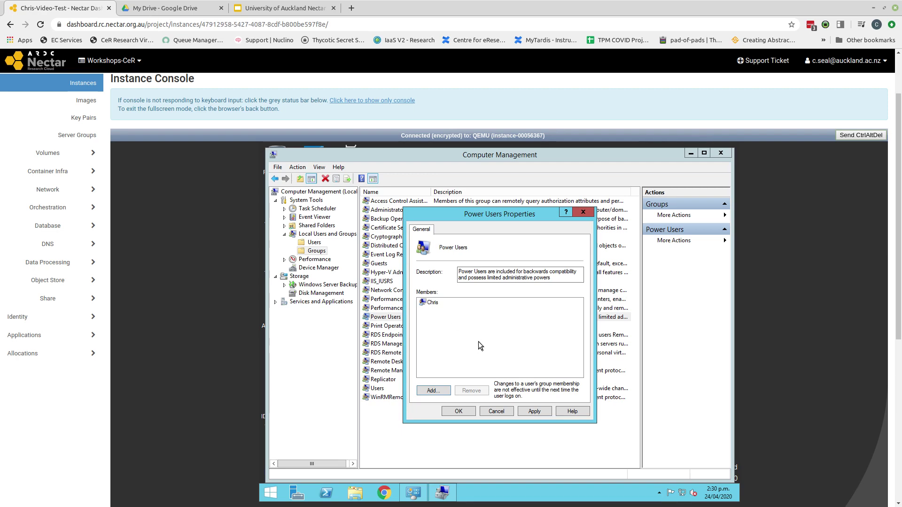
{"action": "left_click", "coordinate": [467, 412]}
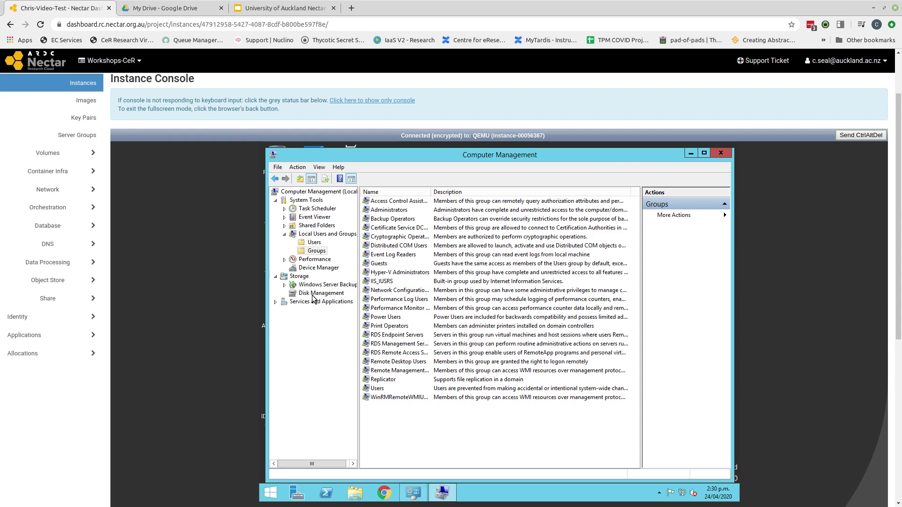
Step: Switch to Disk Management and bring the offline 20 GB Disk 1 online
{"action": "left_click", "coordinate": [314, 296]}
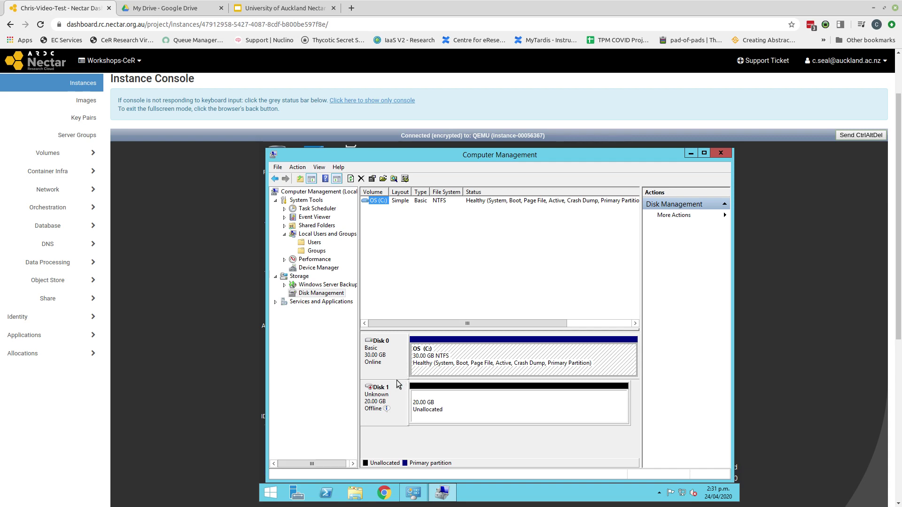
{"action": "mouse_move", "coordinate": [392, 407]}
{"action": "right_click", "coordinate": [399, 398]}
{"action": "left_click", "coordinate": [420, 406]}
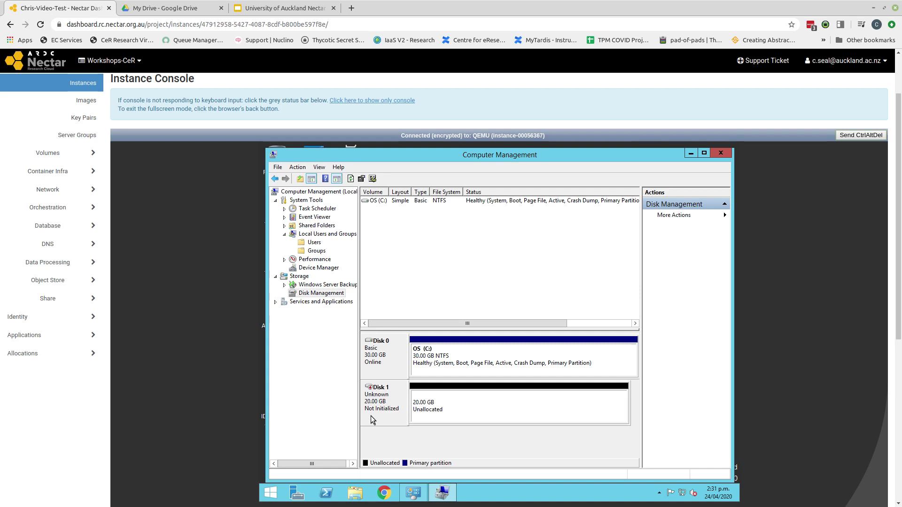
Step: Initialize Disk 1 with the GPT (GUID Partition Table) partition style
{"action": "right_click", "coordinate": [371, 416]}
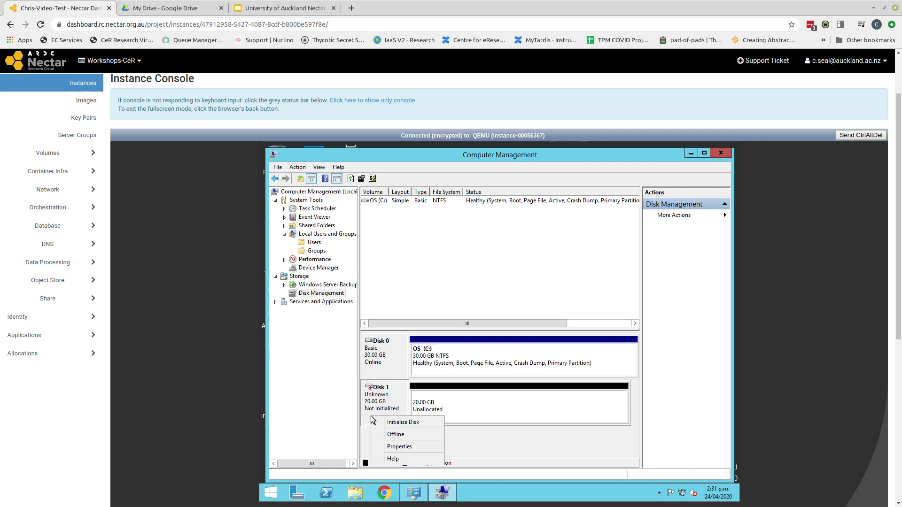
{"action": "left_click", "coordinate": [405, 424]}
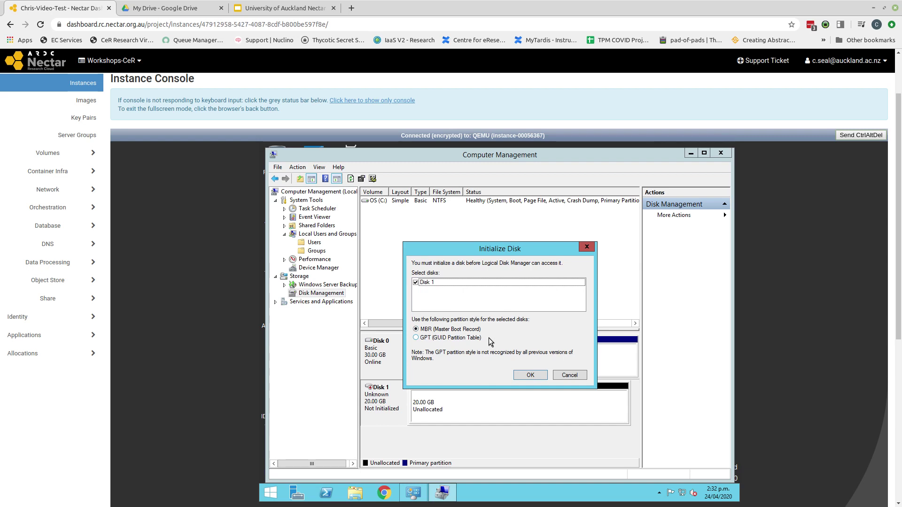
{"action": "left_click", "coordinate": [416, 338]}
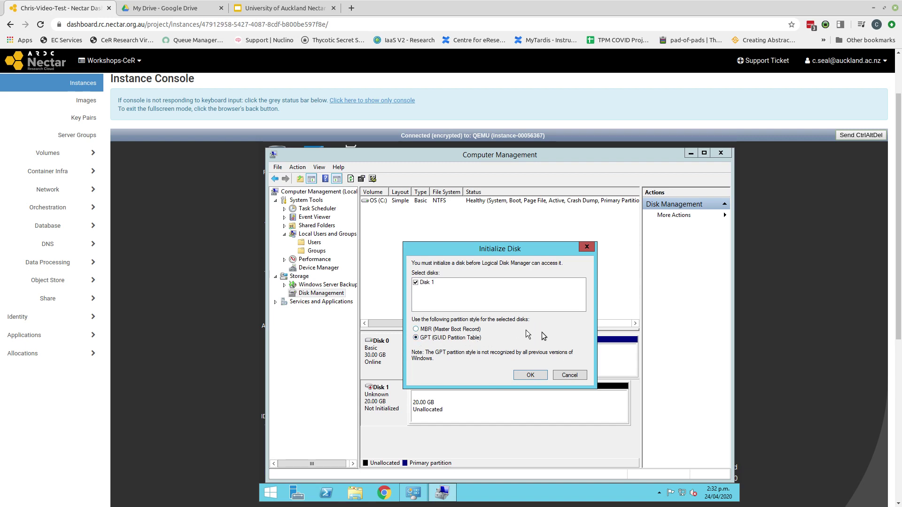
{"action": "left_click", "coordinate": [530, 376]}
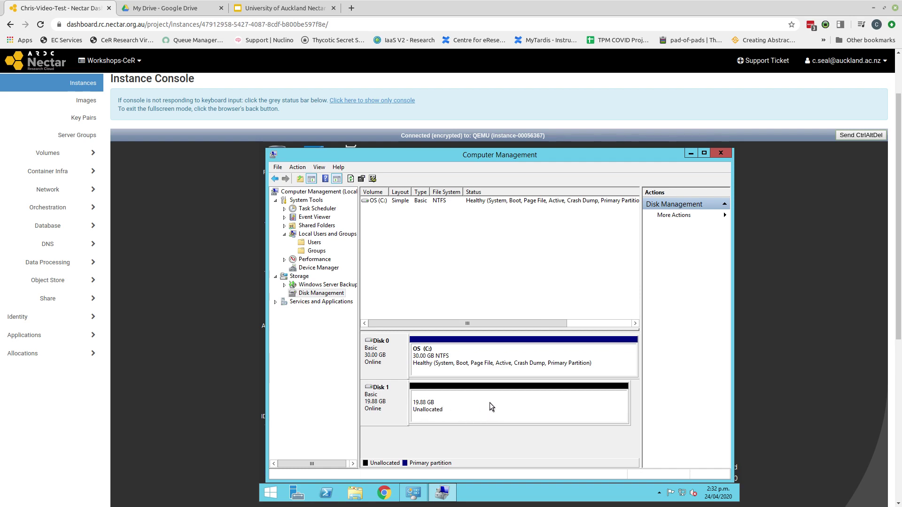
Step: Create a simple volume on Disk 1's unallocated space using the full 20350 MB and drive letter D
{"action": "right_click", "coordinate": [491, 407]}
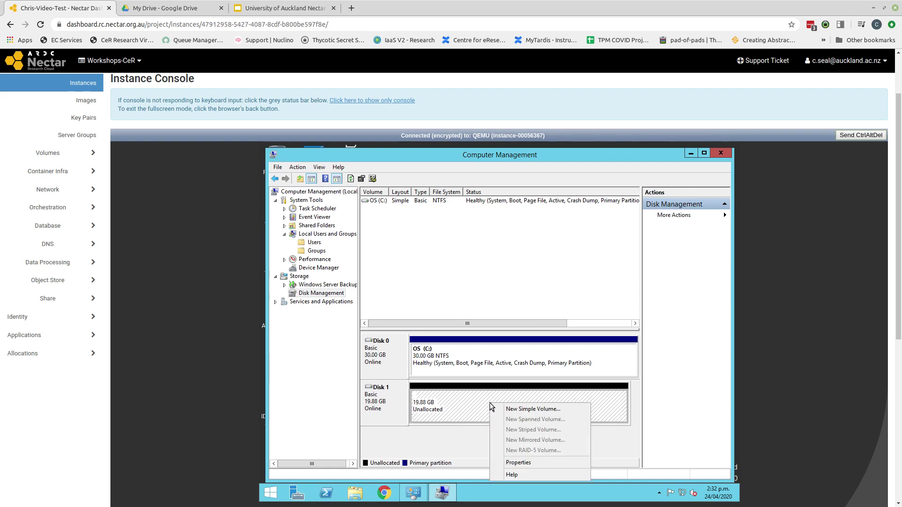
{"action": "left_click", "coordinate": [517, 412]}
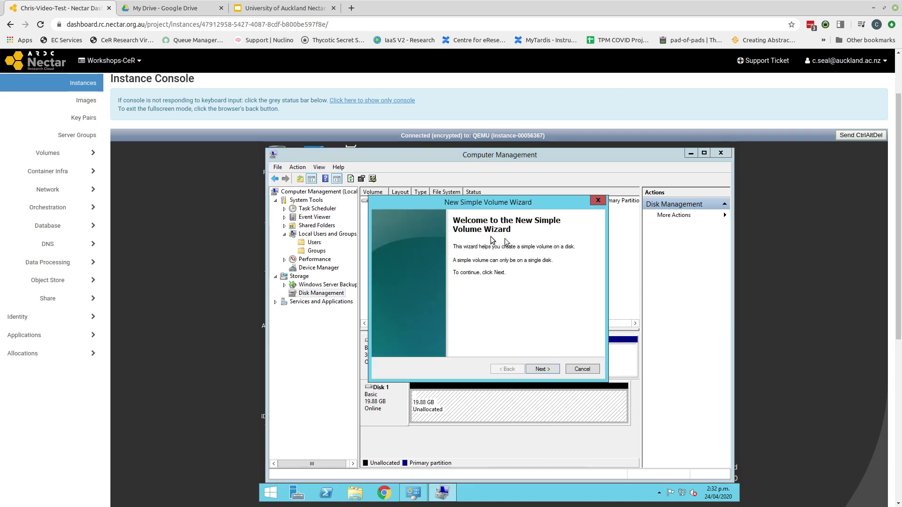
{"action": "left_click", "coordinate": [542, 369]}
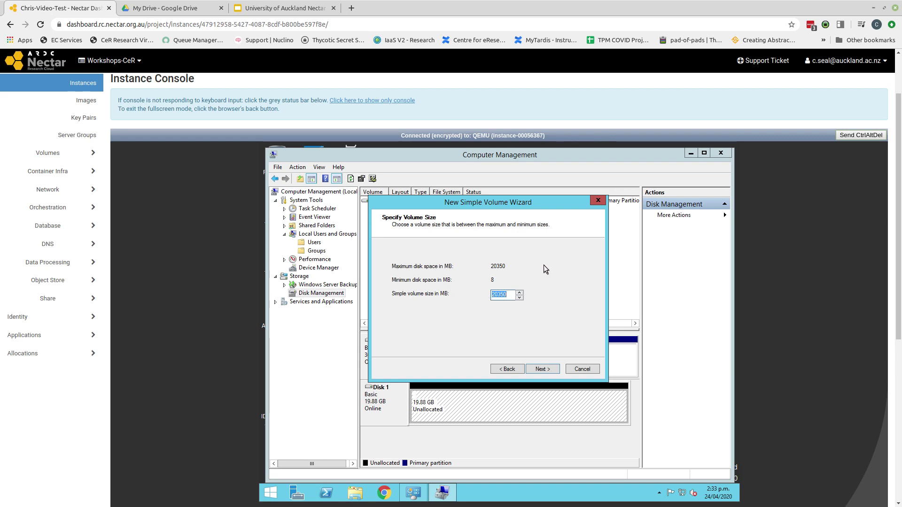
{"action": "left_click", "coordinate": [543, 369]}
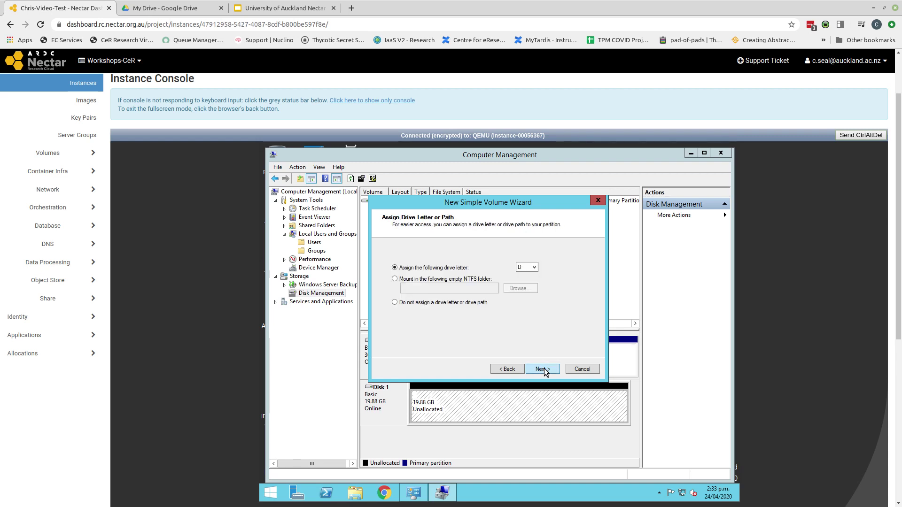
{"action": "left_click", "coordinate": [534, 268]}
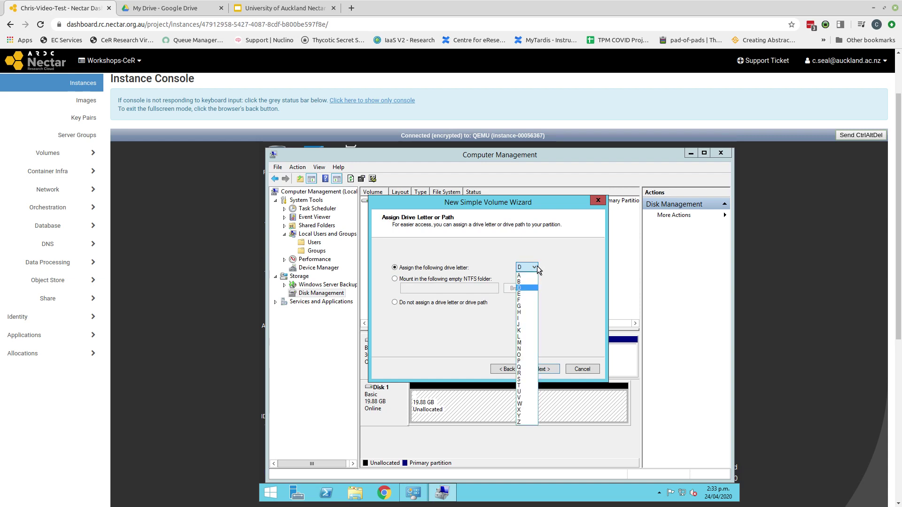
{"action": "left_click", "coordinate": [537, 267]}
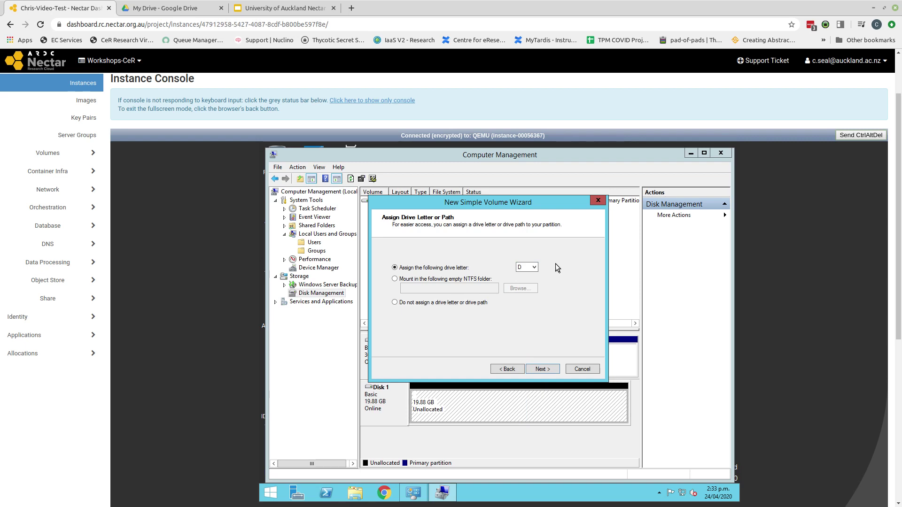
{"action": "left_click", "coordinate": [542, 370]}
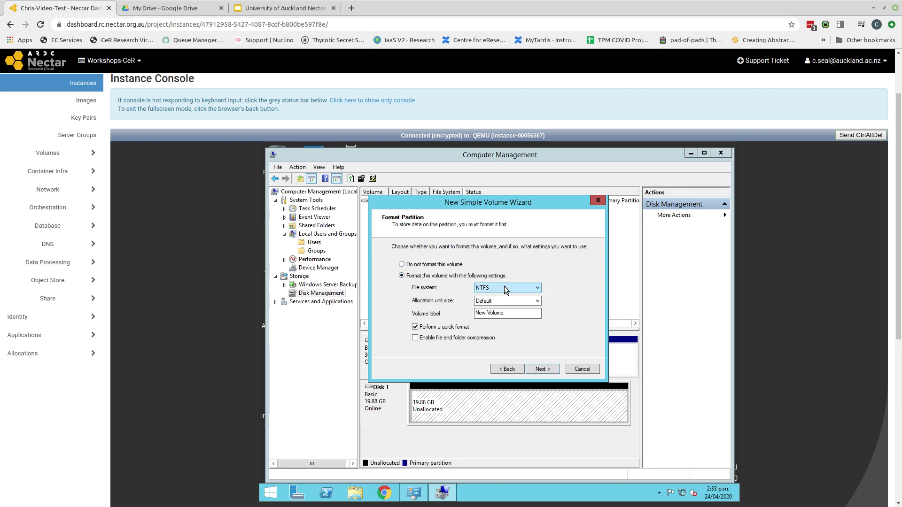
Step: Change the volume label to Data, keep NTFS quick format, and finish the wizard
{"action": "left_click_drag", "start_coordinate": [522, 314], "coordinate": [467, 313]}
{"action": "type", "text": "Data"}
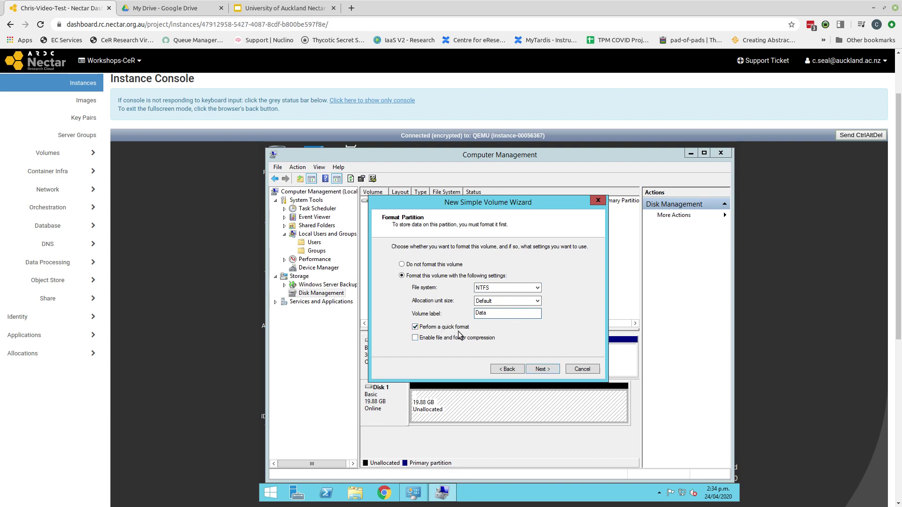
{"action": "left_click", "coordinate": [539, 369]}
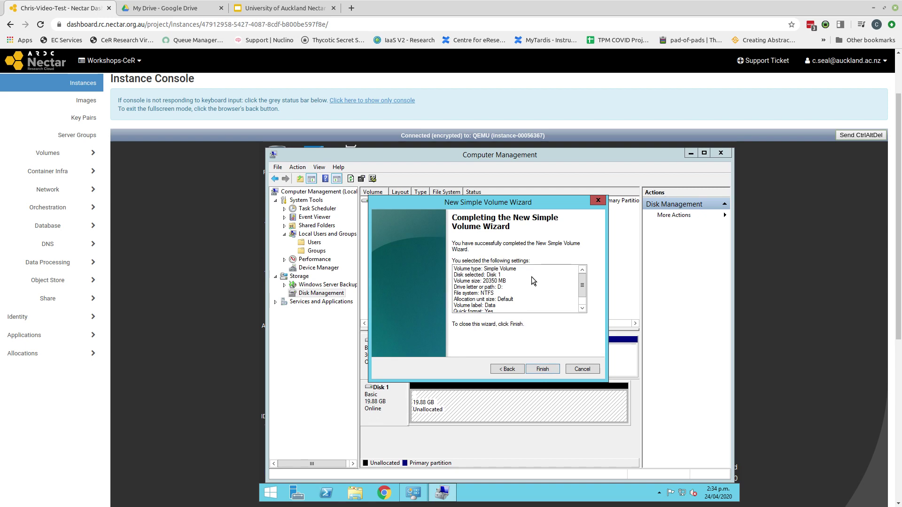
{"action": "scroll", "coordinate": [531, 277], "scroll_direction": "down", "scroll_amount": 1}
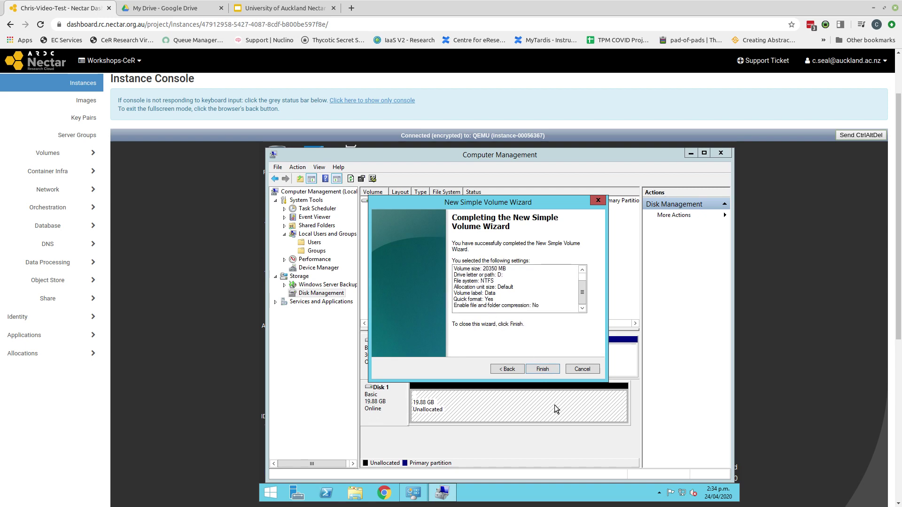
{"action": "left_click", "coordinate": [546, 369]}
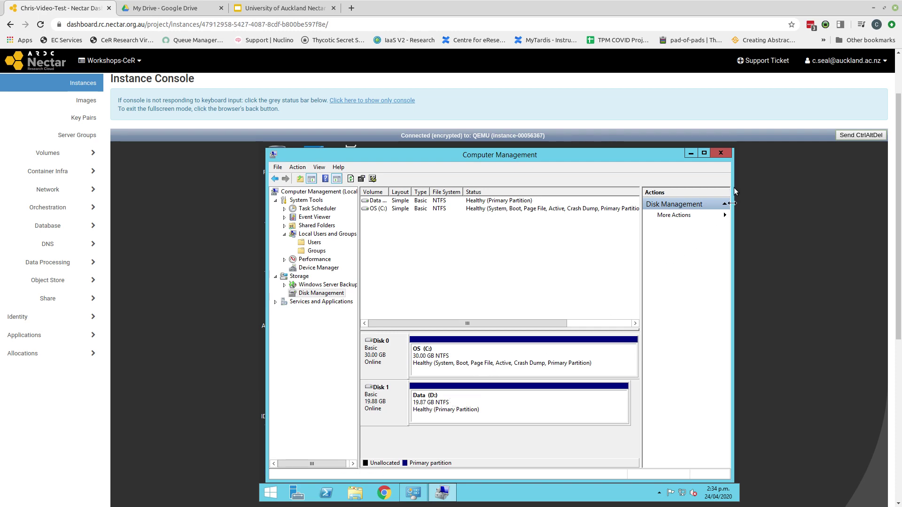
Step: Close Computer Management and Administrative Tools, confirm This PC lists Data (D:), then close it
{"action": "left_click", "coordinate": [722, 155]}
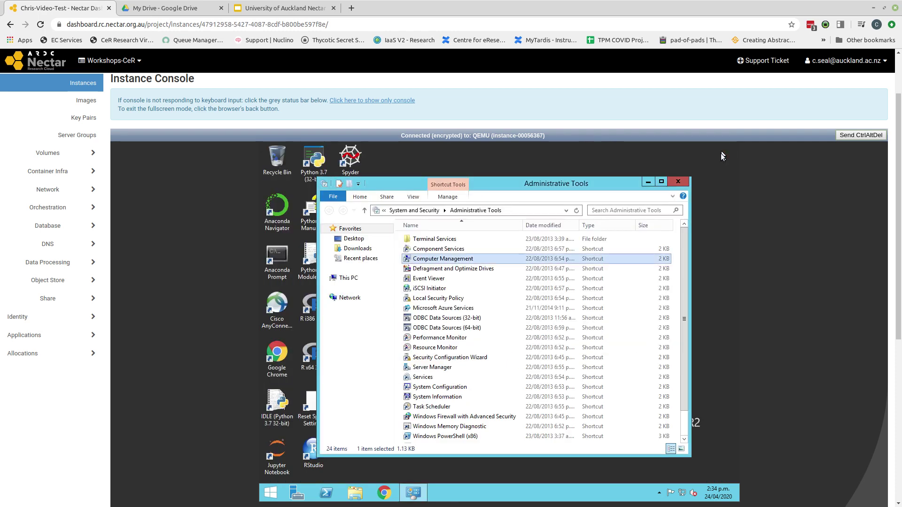
{"action": "left_click", "coordinate": [682, 182]}
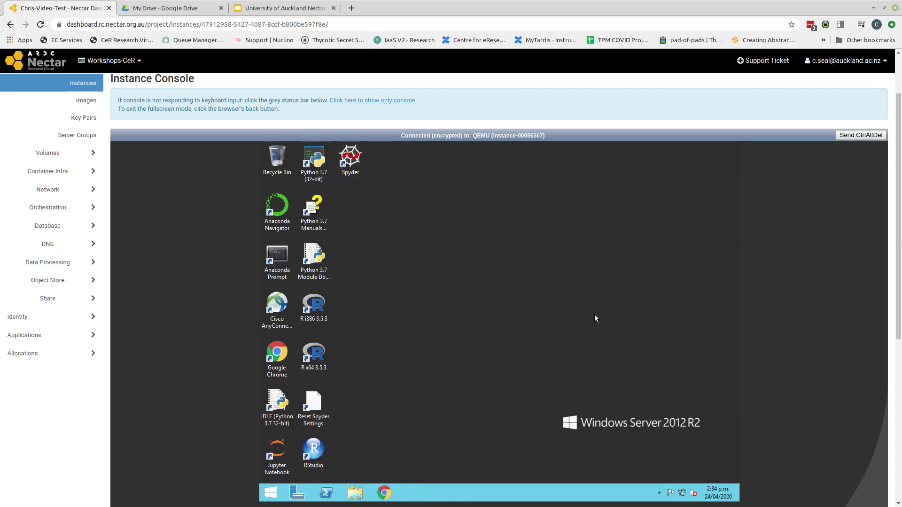
{"action": "left_click", "coordinate": [356, 493]}
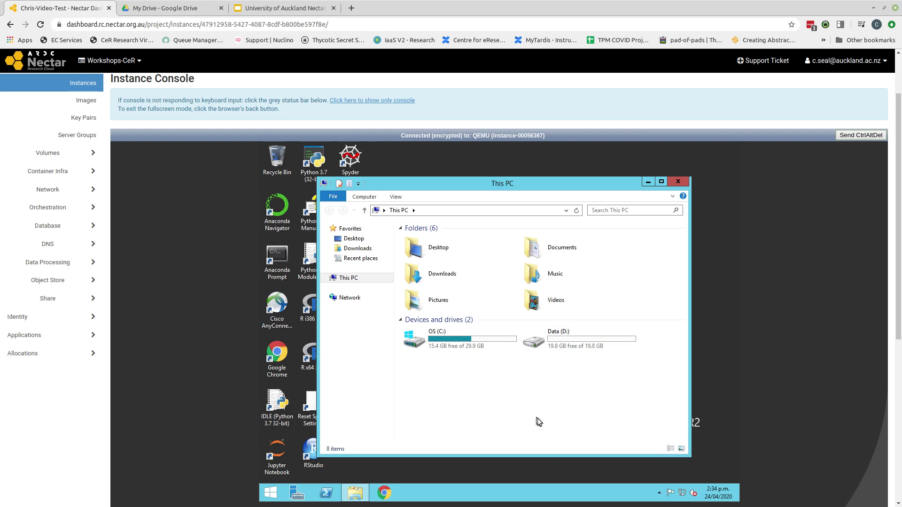
{"action": "left_click", "coordinate": [677, 183]}
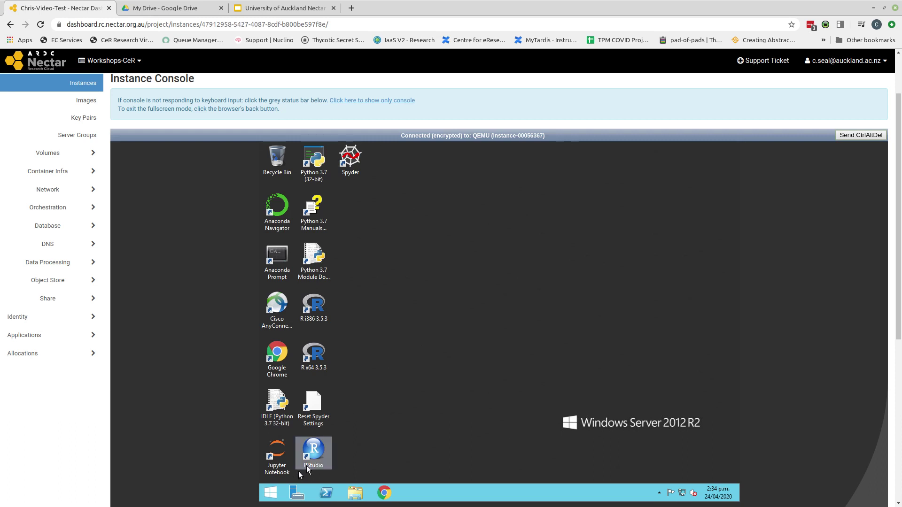
Step: Show the Start screen's power options, then dismiss them without shutting down or restarting
{"action": "left_click", "coordinate": [271, 494]}
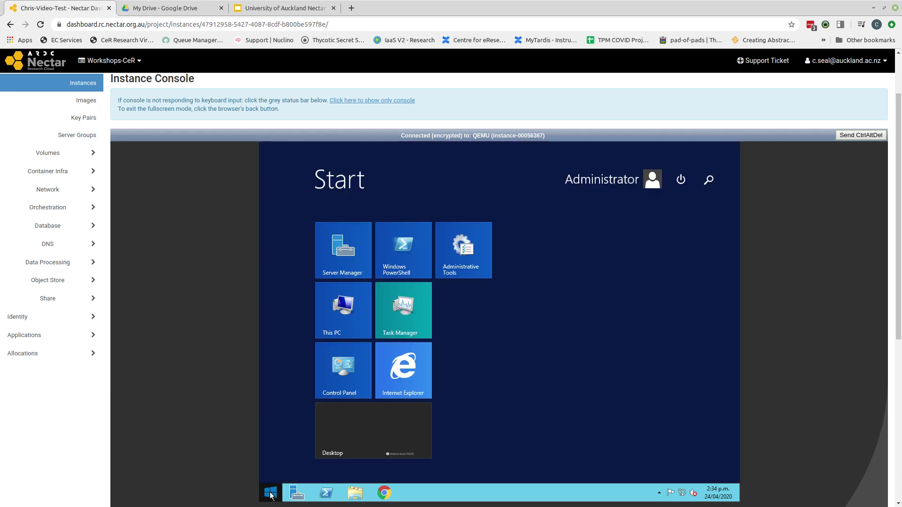
{"action": "left_click", "coordinate": [681, 180]}
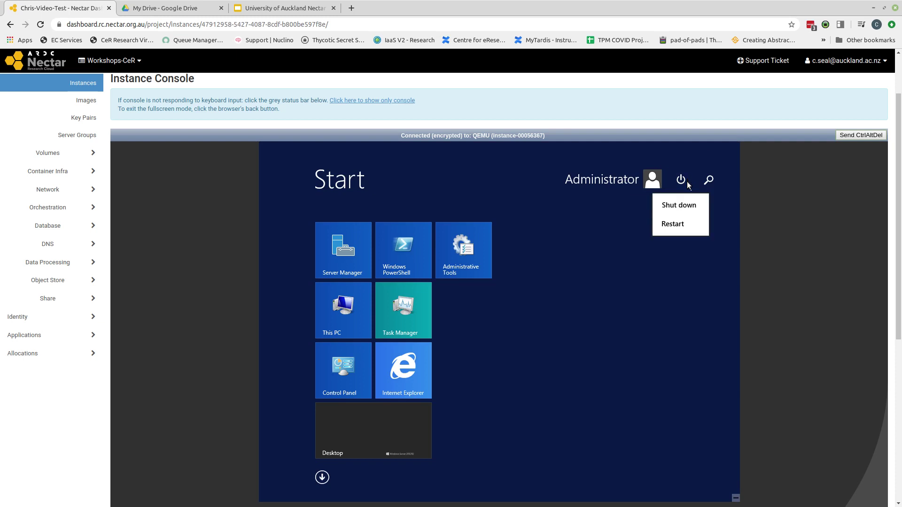
{"action": "left_click", "coordinate": [682, 181]}
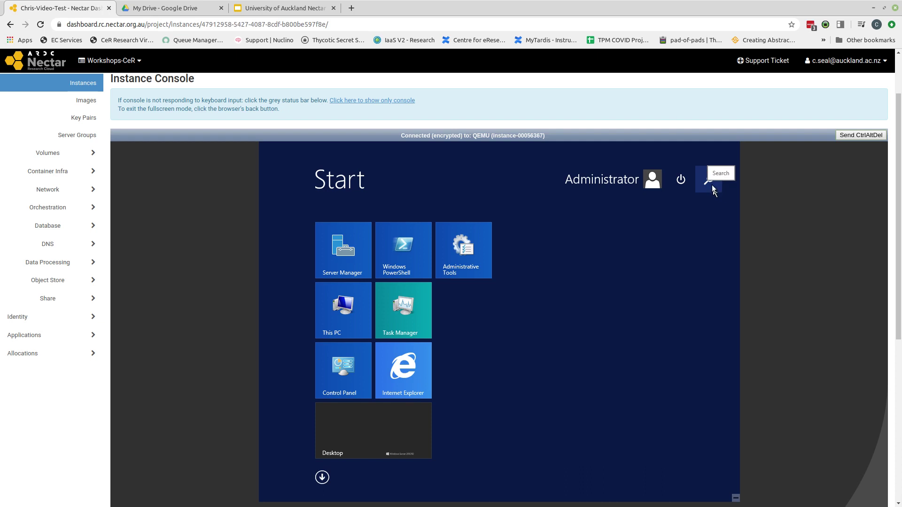
Step: Go to the Instances page under Compute in the sidebar
{"action": "left_click", "coordinate": [78, 88]}
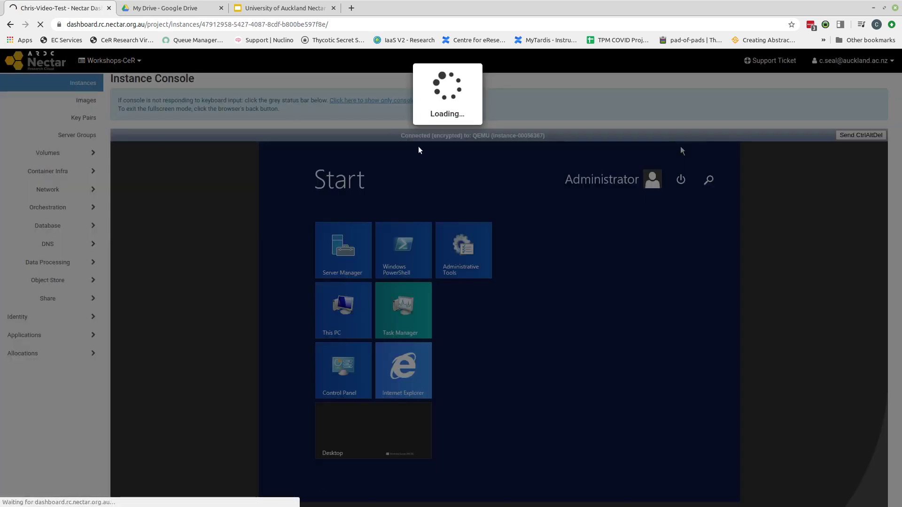